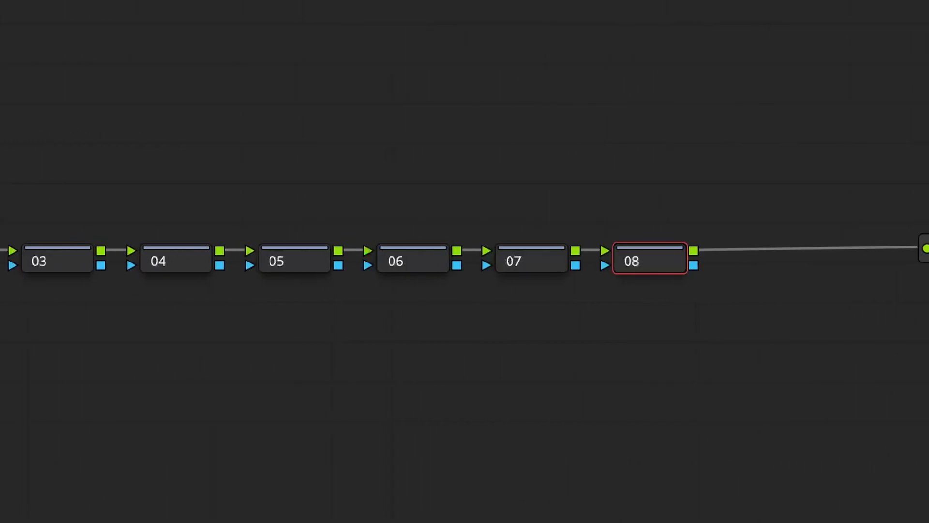
Remove the trailing serial nodes so node 02 feeds node 03 into the output
key("ctrl+z")
key("ctrl+z")
key("ctrl+z")
key("ctrl+z")
key("ctrl+z")
key("ctrl+z")
key("ctrl+z")
key("ctrl+z")
key("ctrl+z")
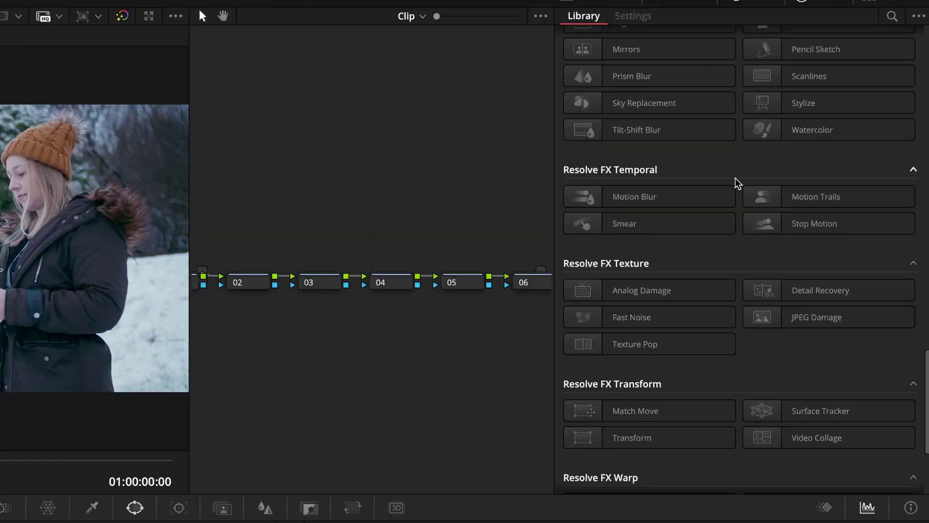
Scroll up the Effects Library toward the CT - MultiGrade v1 DCTL
scroll(735, 183, "up", 5)
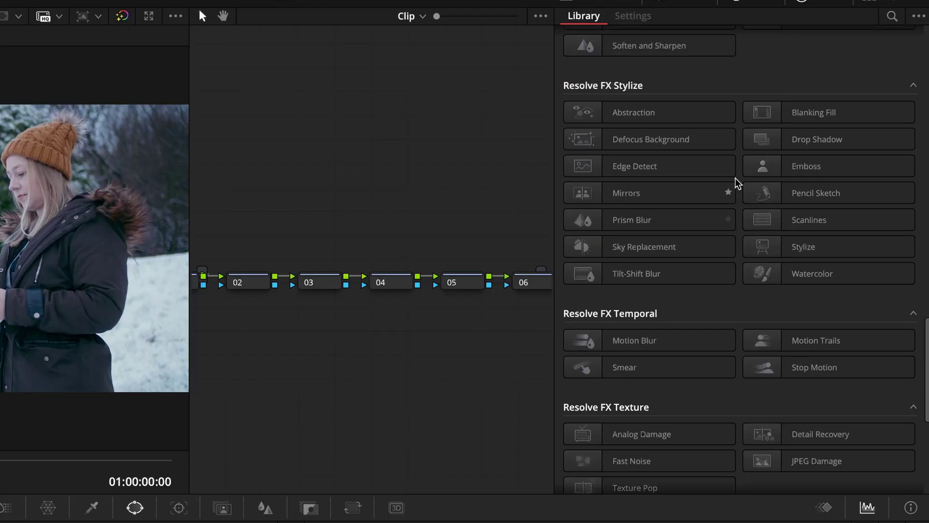
scroll(735, 182, "up", 10)
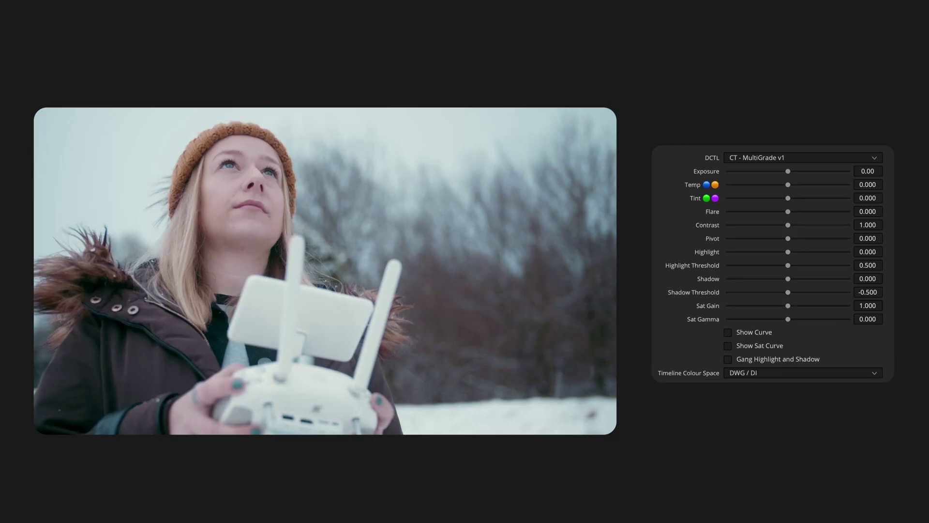
Check the timeline colour space options, then raise MultiGrade Exposure to 1 and reset it to 0
left_click(875, 373)
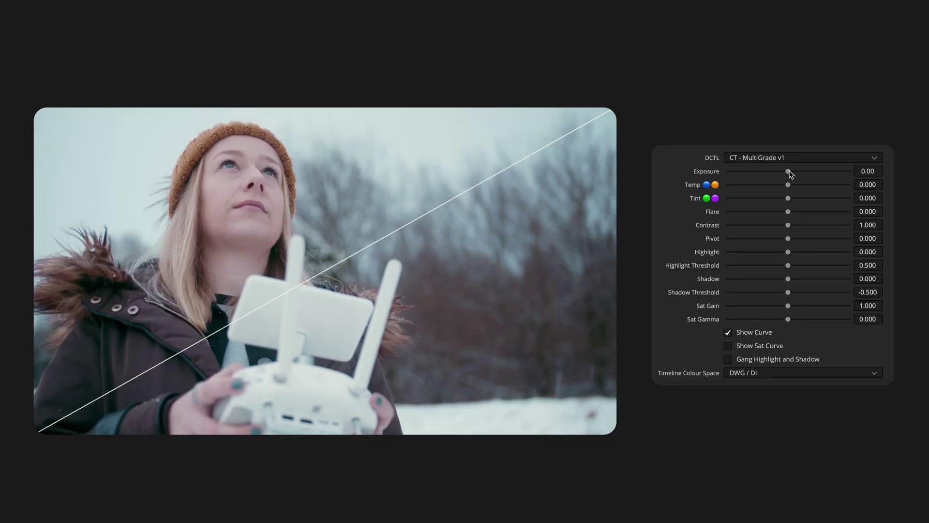
mouse_move(790, 173)
left_mouse_down()
mouse_move(799, 174)
mouse_move(771, 174)
mouse_move(800, 173)
mouse_move(788, 173)
left_mouse_up()
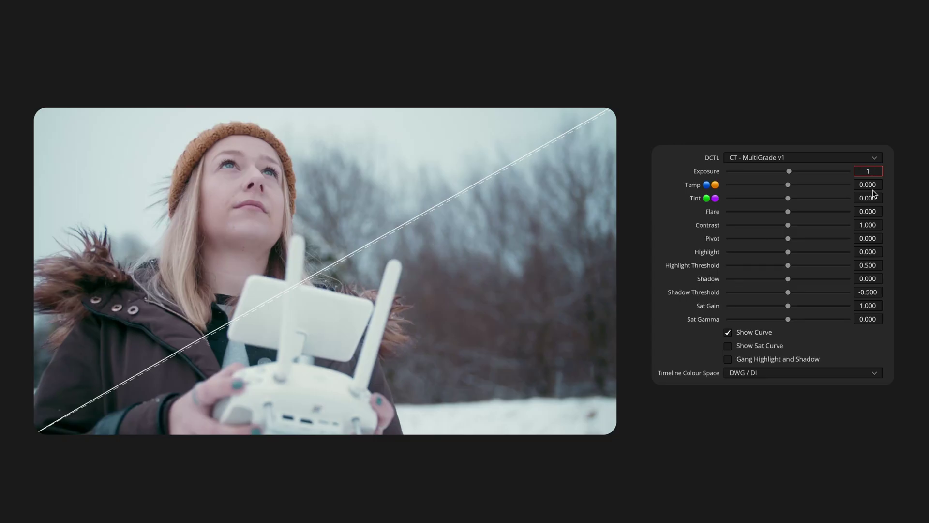
key("Return")
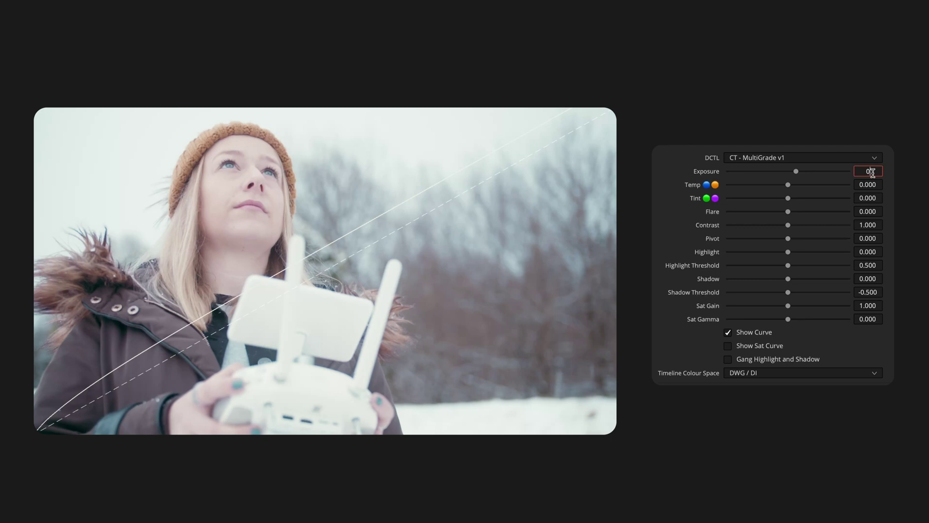
key("Return")
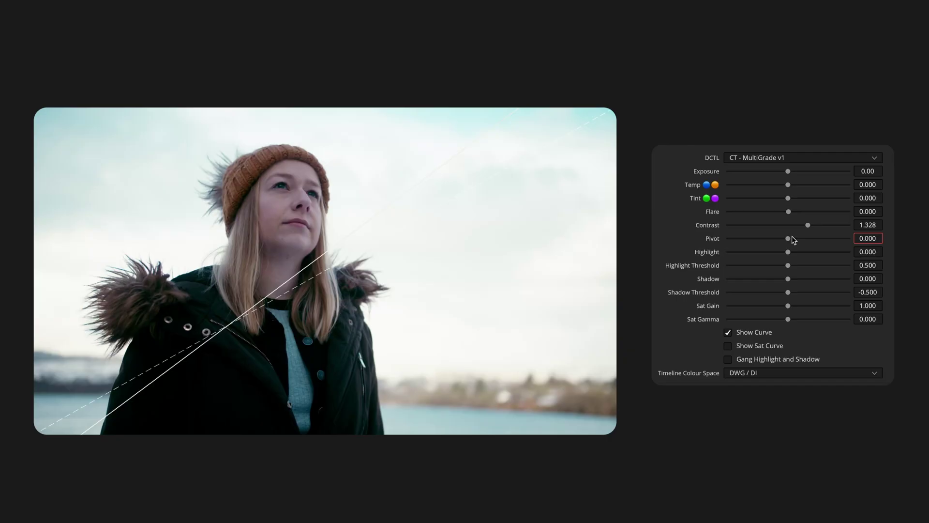
Set MultiGrade Contrast pivot to 1 and Contrast to about 1.459
left_click_drag(807, 225, 788, 245)
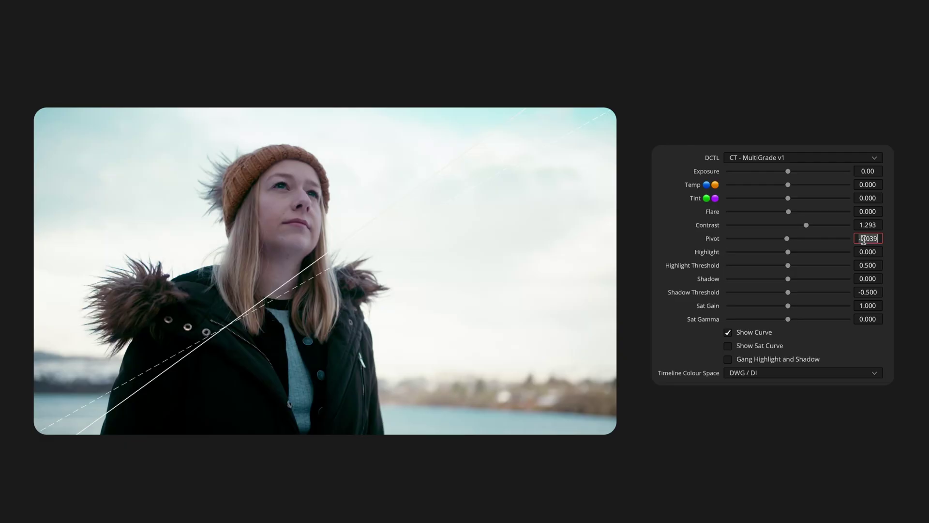
key("Return")
mouse_move(810, 228)
left_mouse_down()
mouse_move(788, 226)
mouse_move(815, 225)
left_mouse_up()
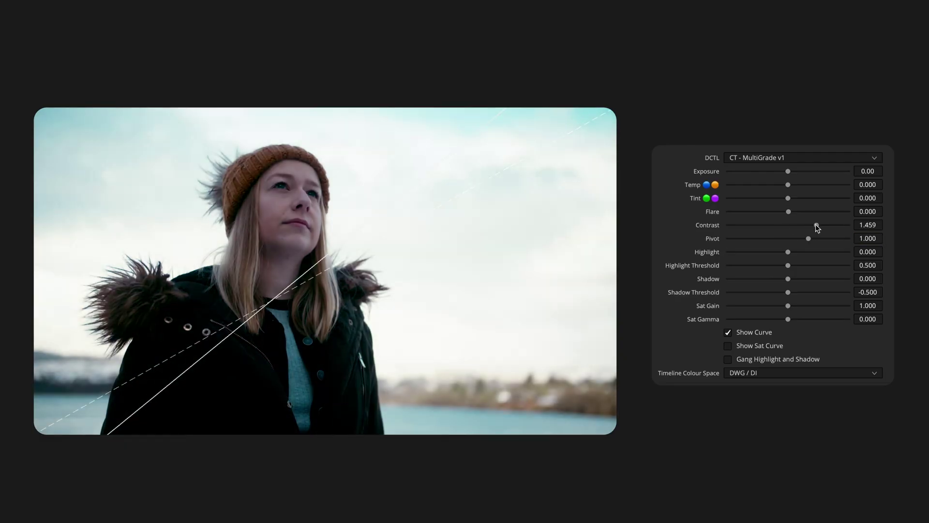
Try AWG3 / LogC3, then set the Timeline Colour Space to AP1 / ACEScct
left_click(771, 375)
left_click(766, 399)
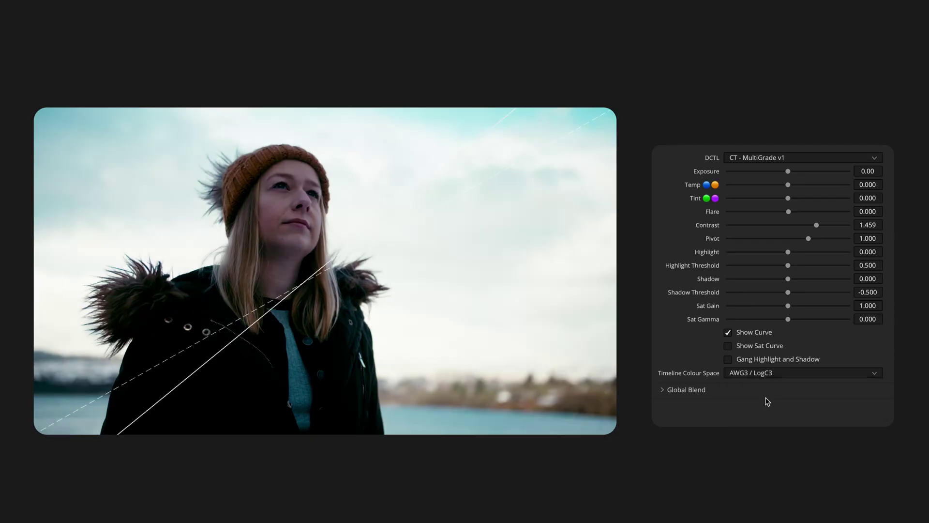
left_click(760, 377)
left_click(759, 412)
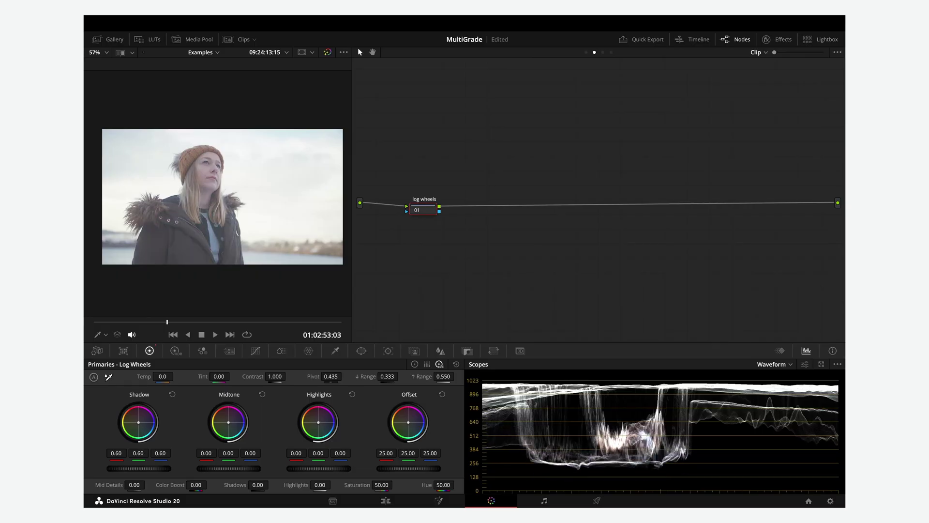
Lower the log wheels' Low Range to 0.169 and Shadow master to -0.67
mouse_move(401, 376)
left_mouse_down()
mouse_move(378, 376)
mouse_move(391, 376)
left_mouse_up()
left_click_drag(138, 468, 112, 468)
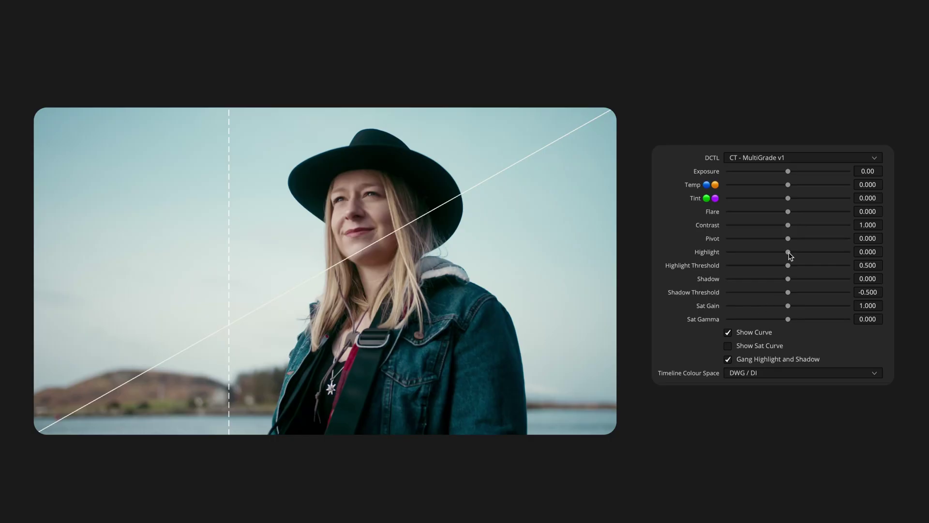
Set MultiGrade Highlight to -0.517 and Highlight Threshold to about 0.415
mouse_move(789, 255)
left_mouse_down()
mouse_move(820, 253)
mouse_move(753, 251)
mouse_move(806, 251)
left_mouse_up()
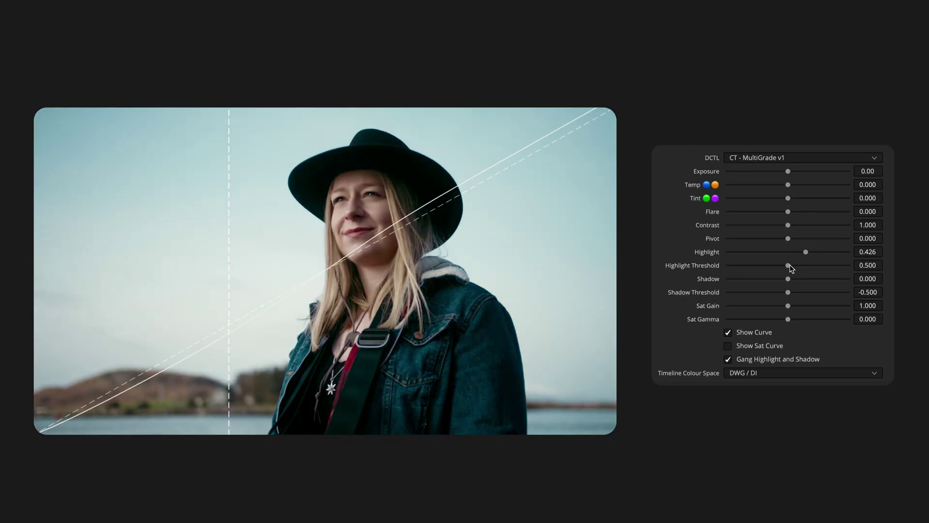
mouse_move(789, 265)
left_mouse_down()
mouse_move(753, 268)
mouse_move(786, 266)
mouse_move(768, 269)
mouse_move(778, 271)
left_mouse_up()
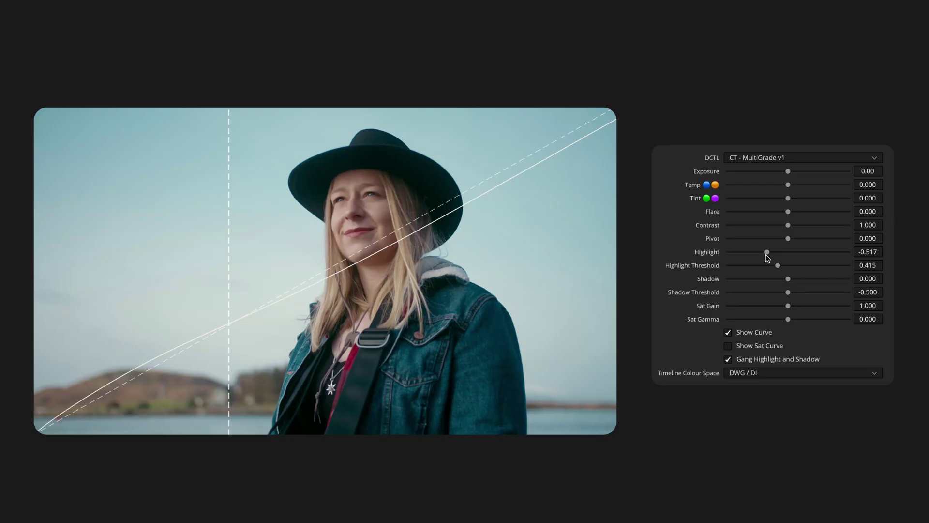
Reset MultiGrade Highlight to zero and Contrast to 1.000
double_click(715, 255)
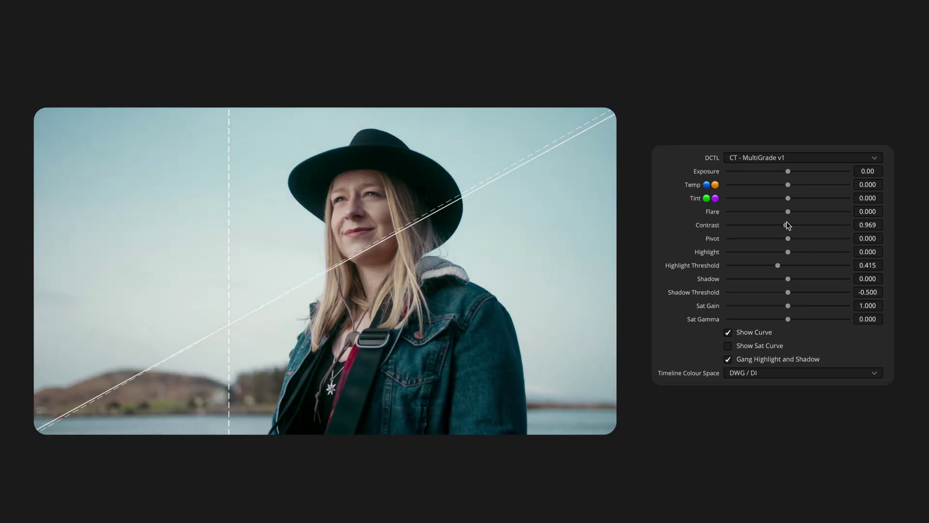
double_click(717, 227)
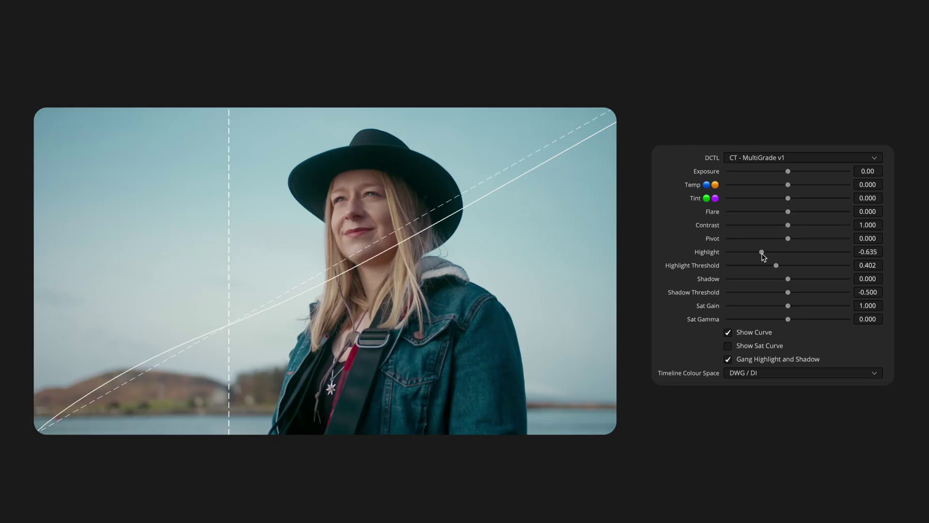
Lower Highlight Threshold to 0.345, unlink highlights and shadows, and raise Shadow alone
mouse_move(776, 265)
left_mouse_down()
mouse_move(761, 267)
mouse_move(769, 267)
mouse_move(756, 252)
mouse_move(770, 252)
left_mouse_up()
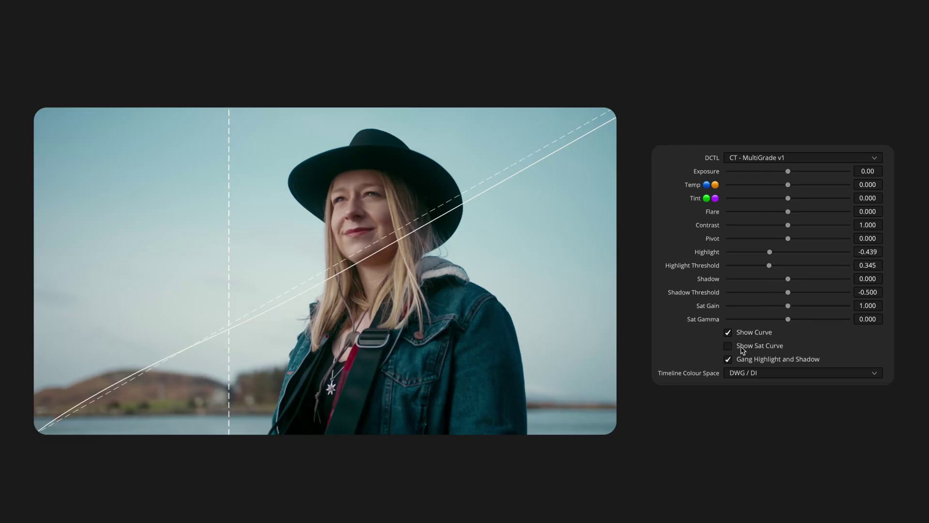
left_click(728, 359)
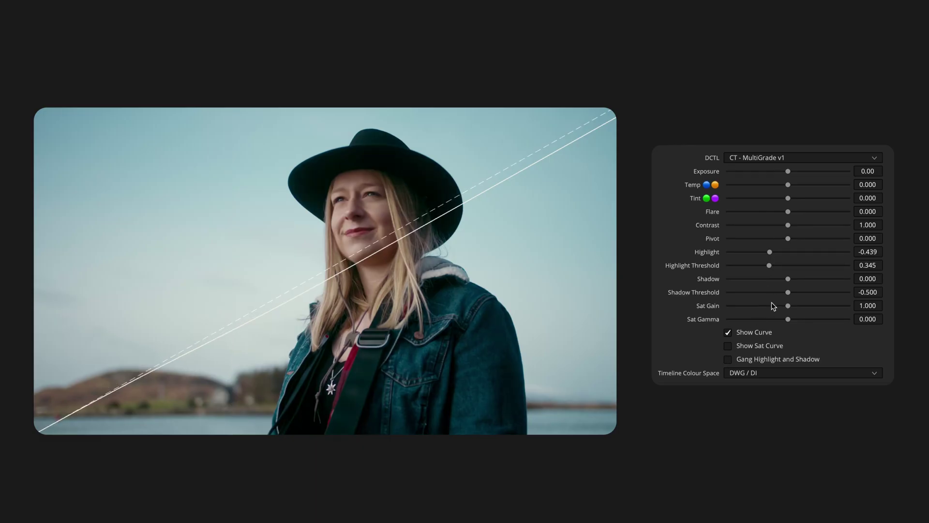
mouse_move(786, 281)
left_mouse_down()
mouse_move(810, 279)
mouse_move(763, 279)
mouse_move(789, 279)
left_mouse_up()
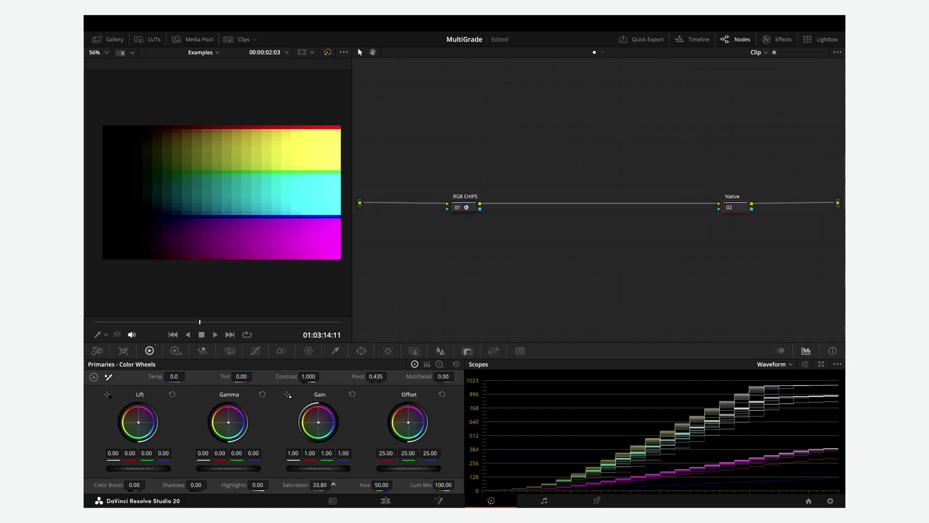
Drop primary Saturation to 0, then push MultiGrade Sat Gain to 2.000 on the chips chart
left_click_drag(333, 484, 333, 484)
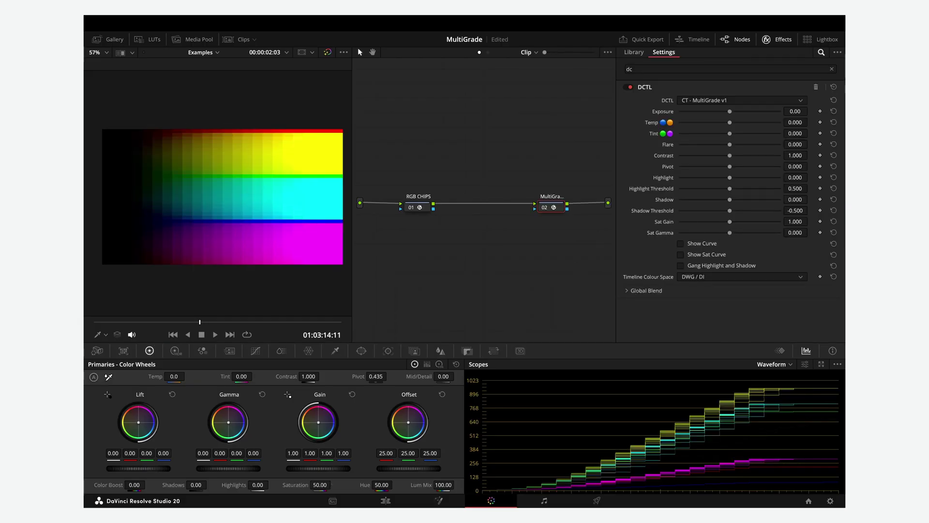
left_click_drag(730, 221, 679, 221)
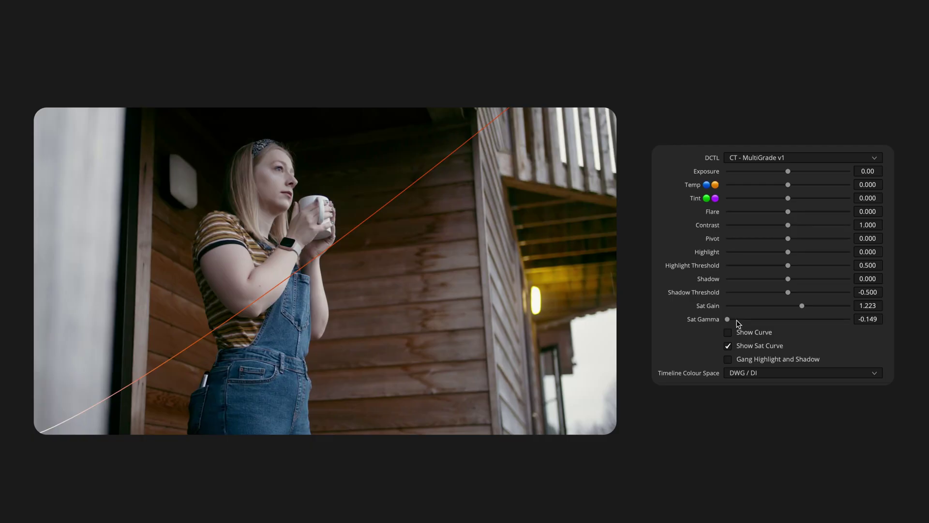
Raise the porch shot's Sat Gain from 1.223 to about 1.301
left_click_drag(801, 306, 807, 309)
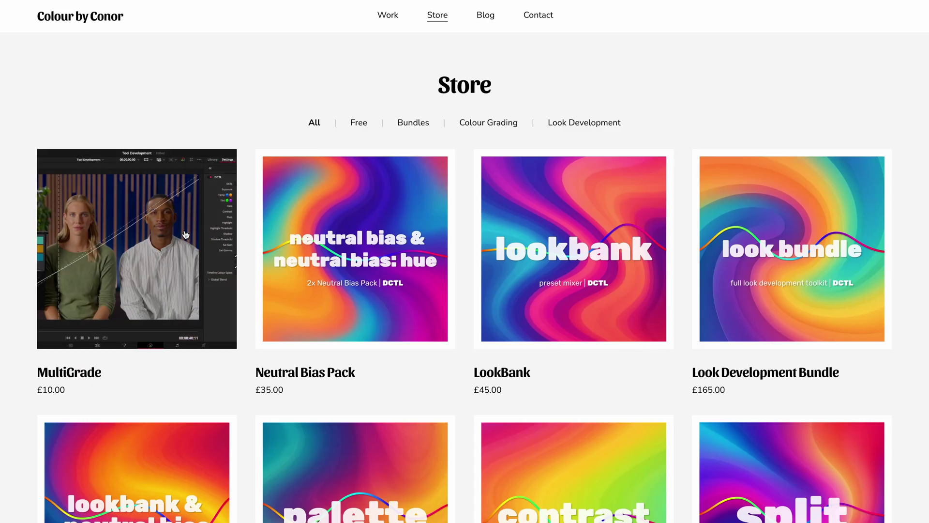
Open the MultiGrade store listing and scroll to its £10.00 price, description and purchase option
left_click(185, 234)
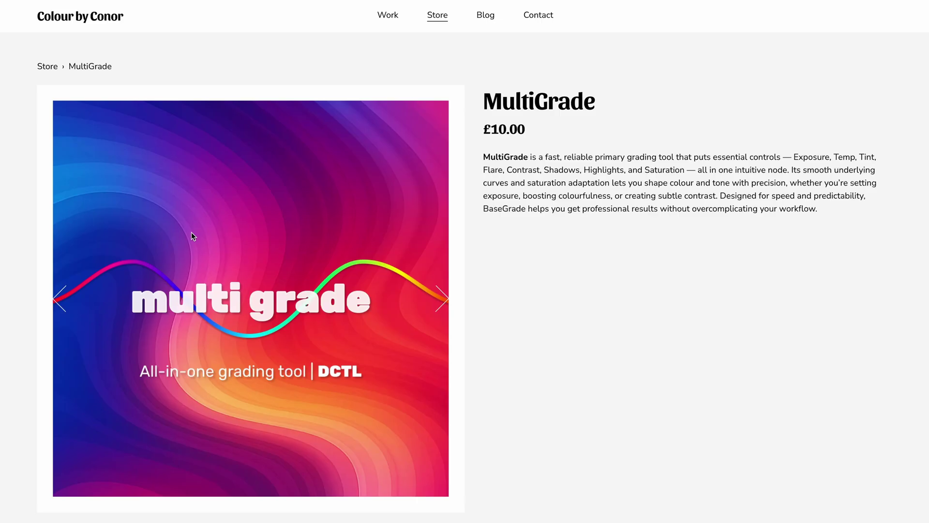
scroll(192, 236, "down", 2)
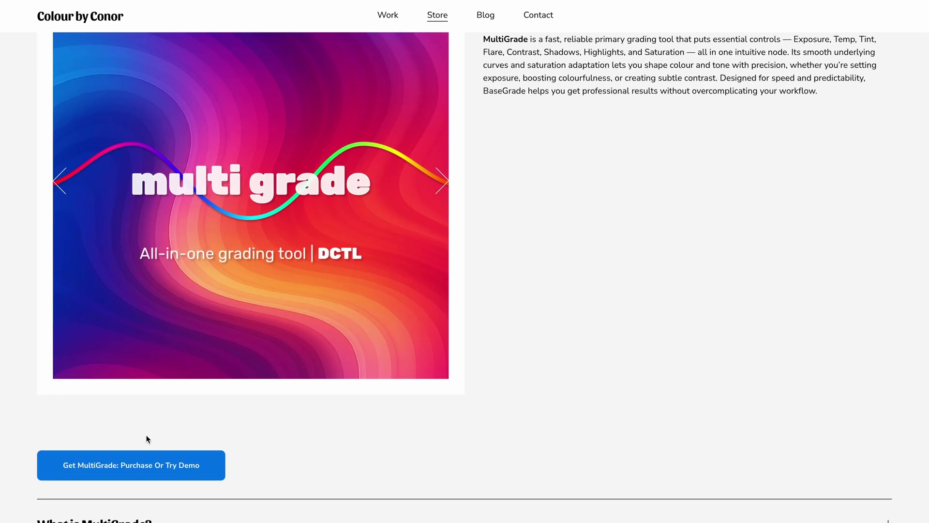